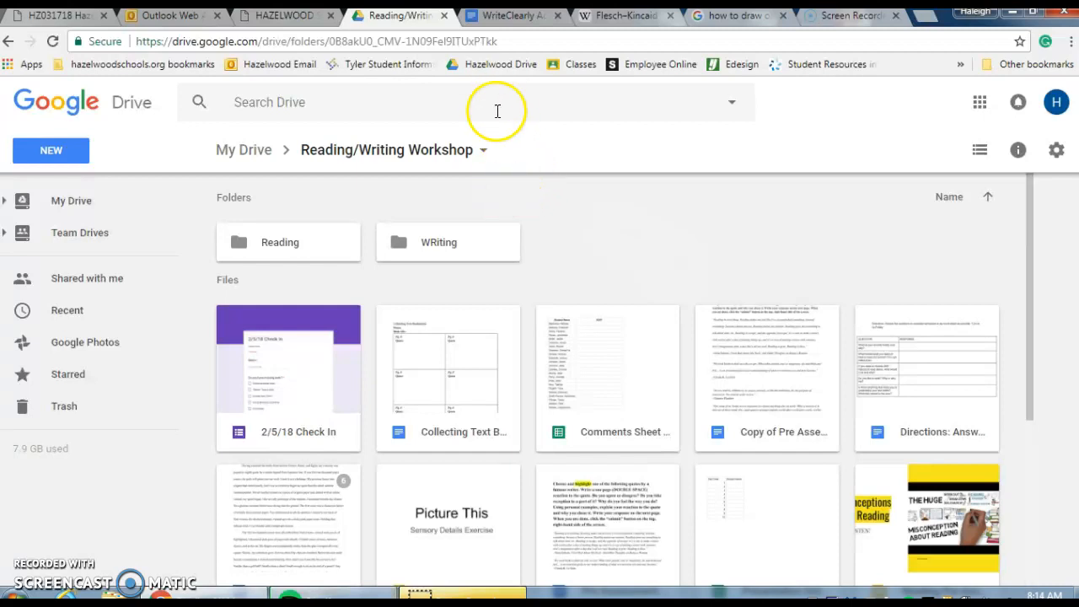
Open the Significant Moments Personal Essay Example document from the recent files and skim through its text and comments.
{"action": "left_click", "coordinate": [71, 310]}
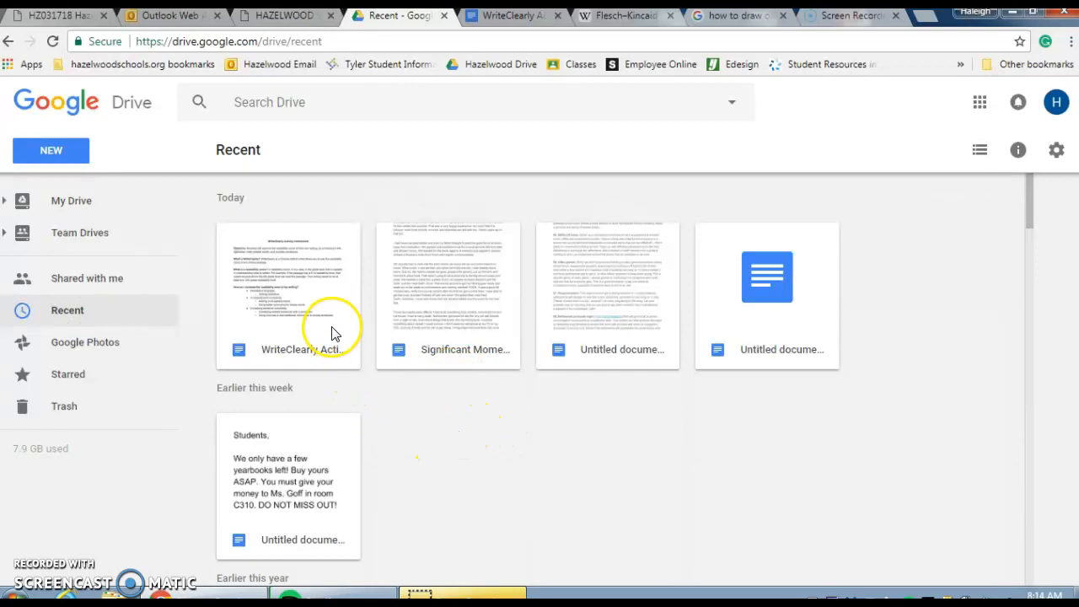
{"action": "left_click", "coordinate": [447, 329]}
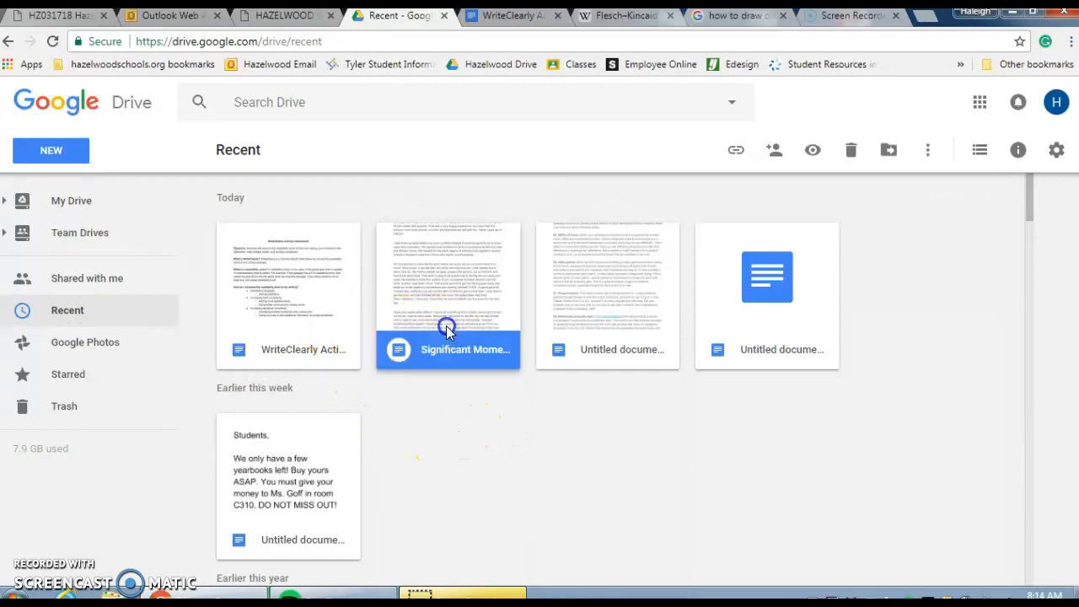
{"action": "double_click", "coordinate": [447, 329]}
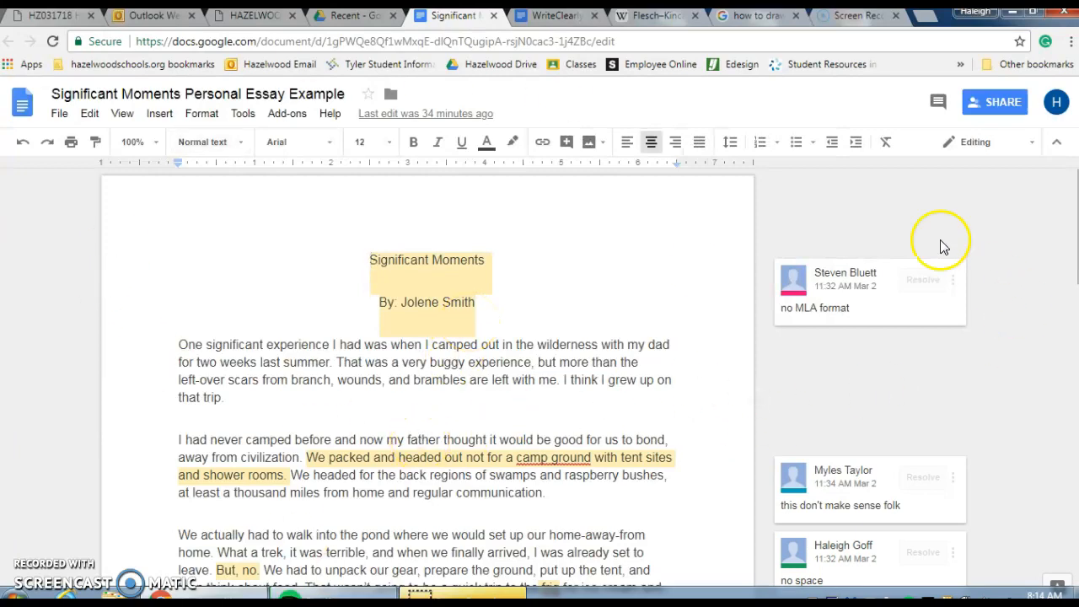
{"action": "scroll", "coordinate": [944, 393], "scroll_direction": "down", "scroll_amount": 10}
{"action": "scroll", "coordinate": [934, 387], "scroll_direction": "down", "scroll_amount": 3}
{"action": "scroll", "coordinate": [935, 385], "scroll_direction": "up", "scroll_amount": 14}
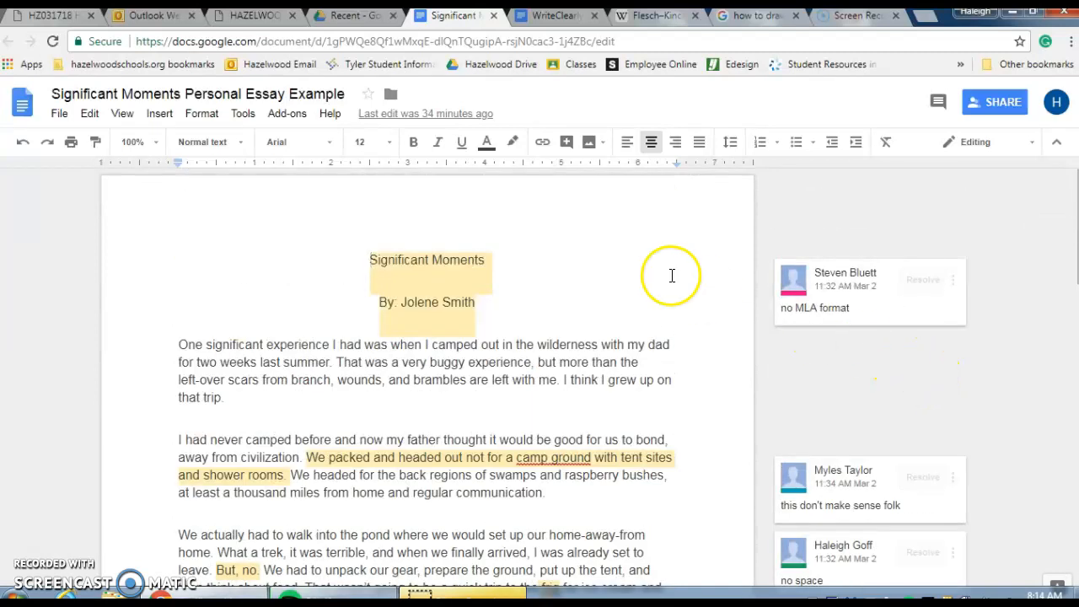
Show the WriteClearly add-on's toolbar beside the essay.
{"action": "left_click", "coordinate": [286, 114]}
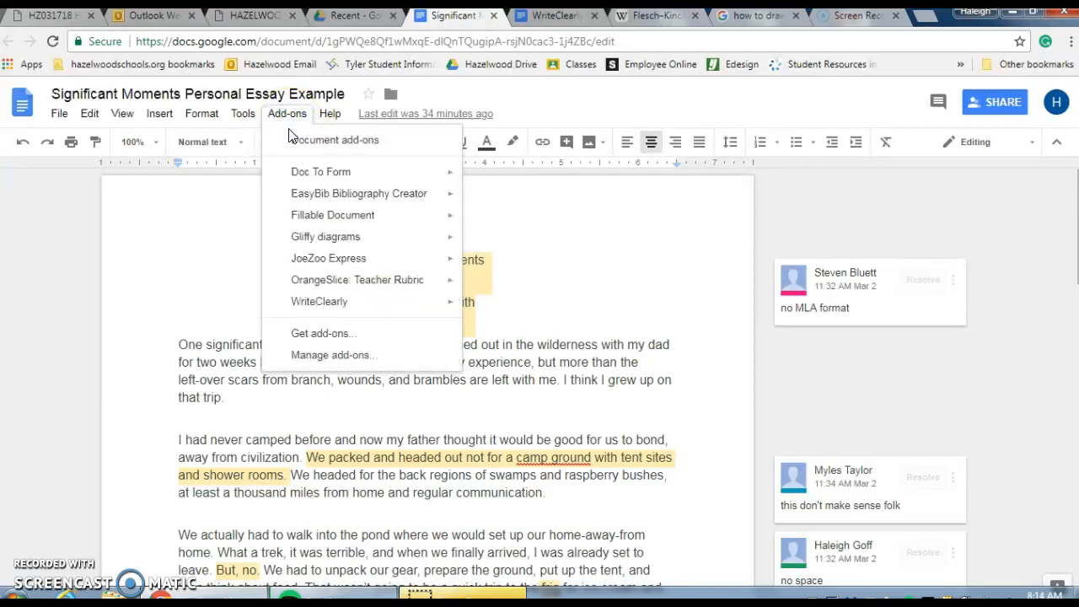
{"action": "mouse_move", "coordinate": [334, 314]}
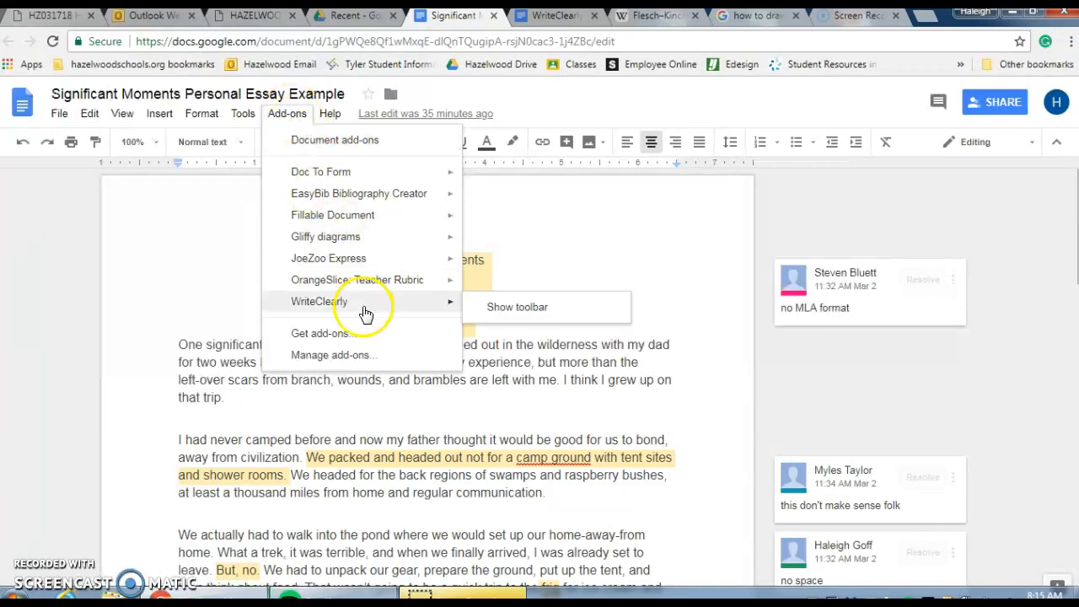
{"action": "left_click", "coordinate": [509, 307]}
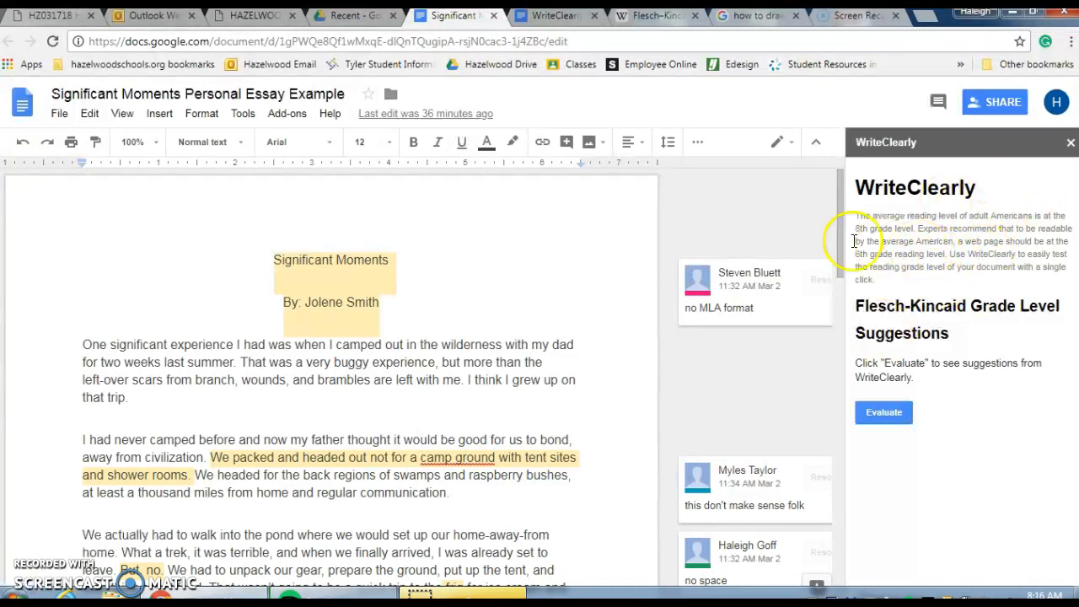
Select the essay's body from the first paragraph through the last, excluding title and byline, and evaluate it with WriteClearly.
{"action": "scroll", "coordinate": [455, 288], "scroll_direction": "down", "scroll_amount": 2}
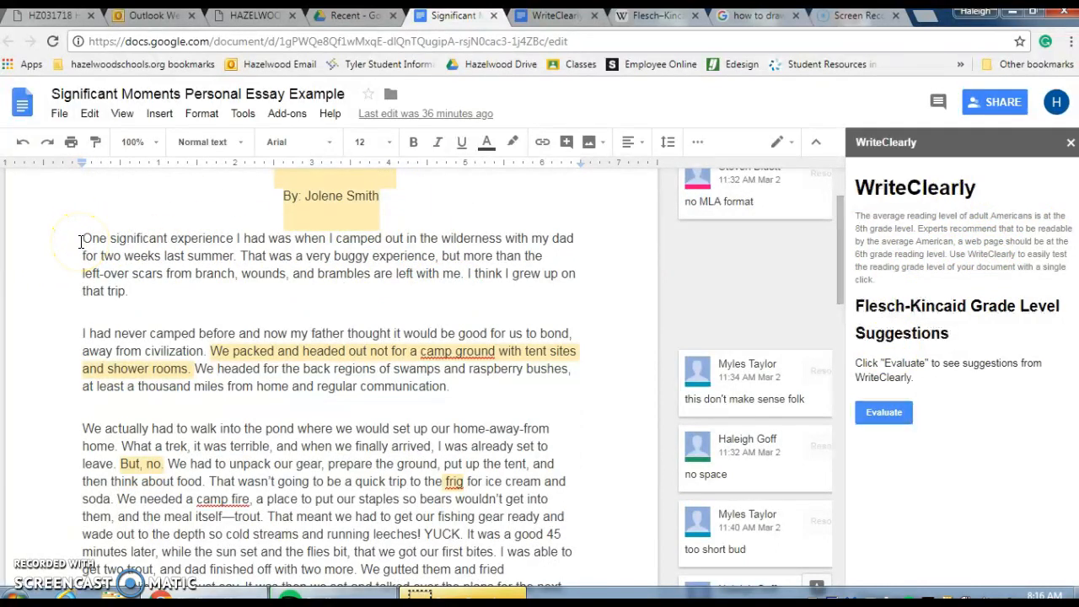
{"action": "scroll", "coordinate": [173, 278], "scroll_direction": "up", "scroll_amount": 2}
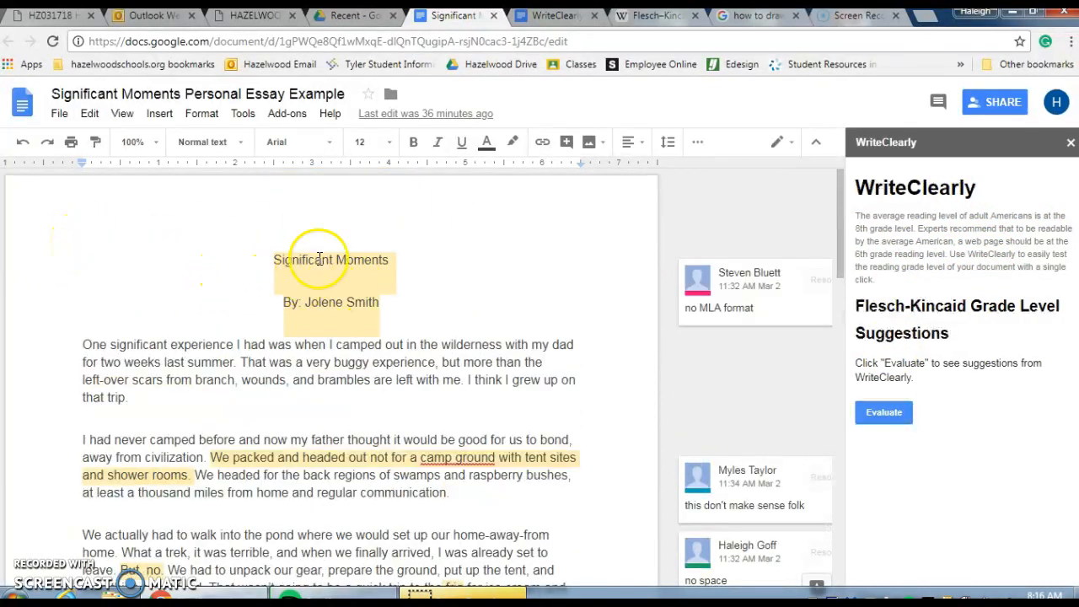
{"action": "scroll", "coordinate": [85, 278], "scroll_direction": "down", "scroll_amount": 2}
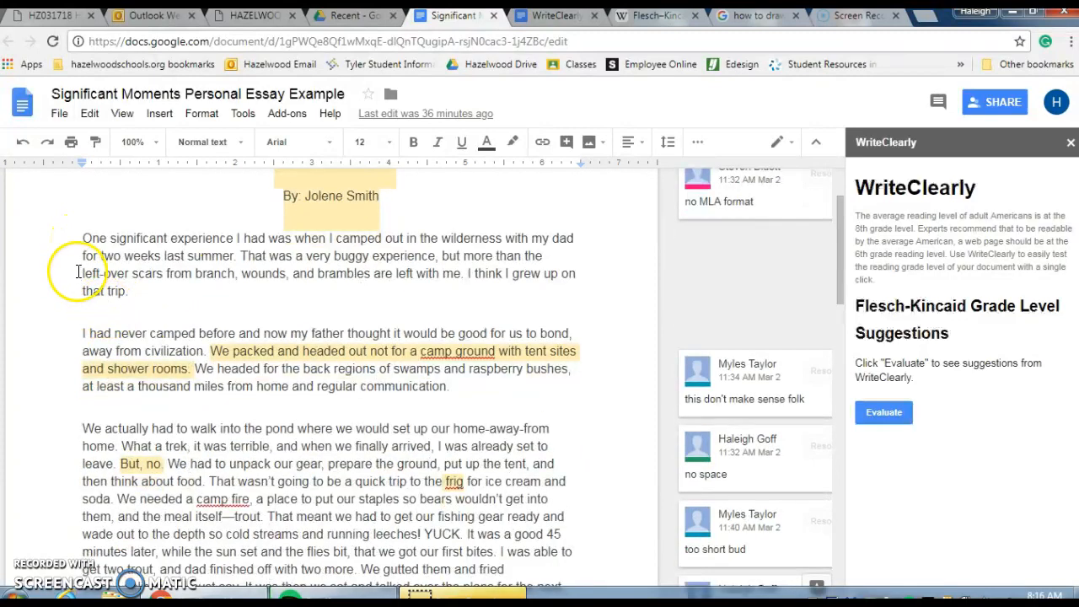
{"action": "left_click_drag", "start_coordinate": [82, 237], "coordinate": [109, 511]}
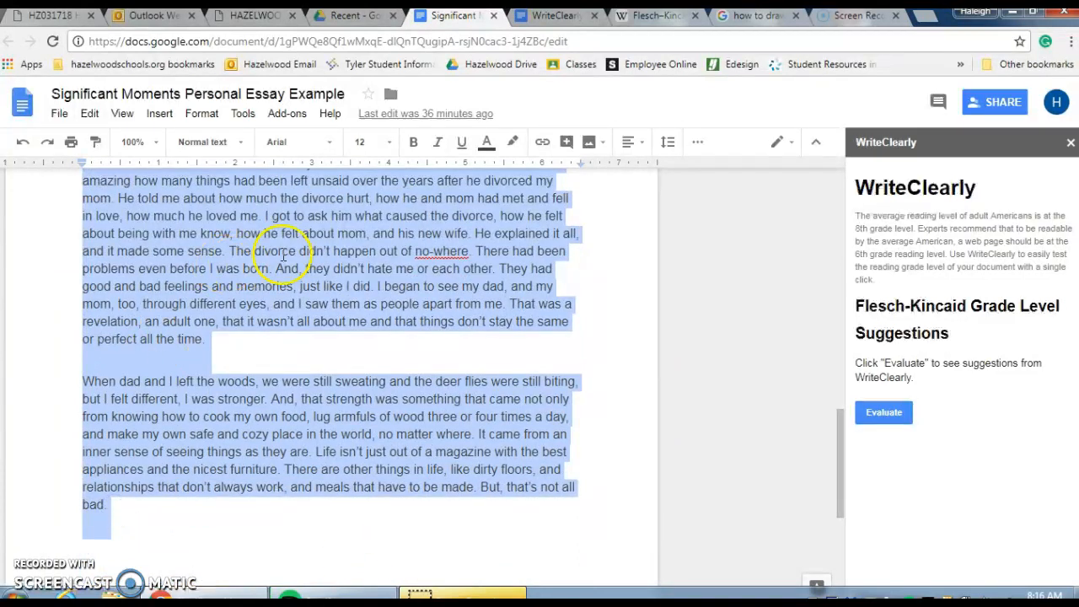
{"action": "left_click", "coordinate": [894, 423]}
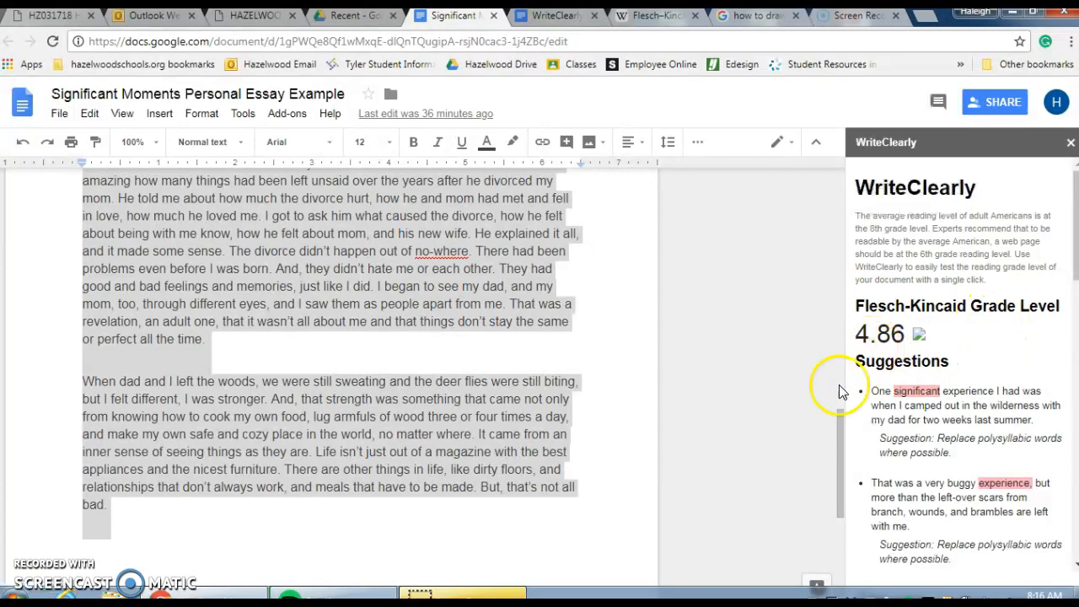
Examine the Flesch-Kincaid grade level and the sentence suggestions that WriteClearly gives for the essay.
{"action": "left_click_drag", "start_coordinate": [833, 426], "coordinate": [802, 193]}
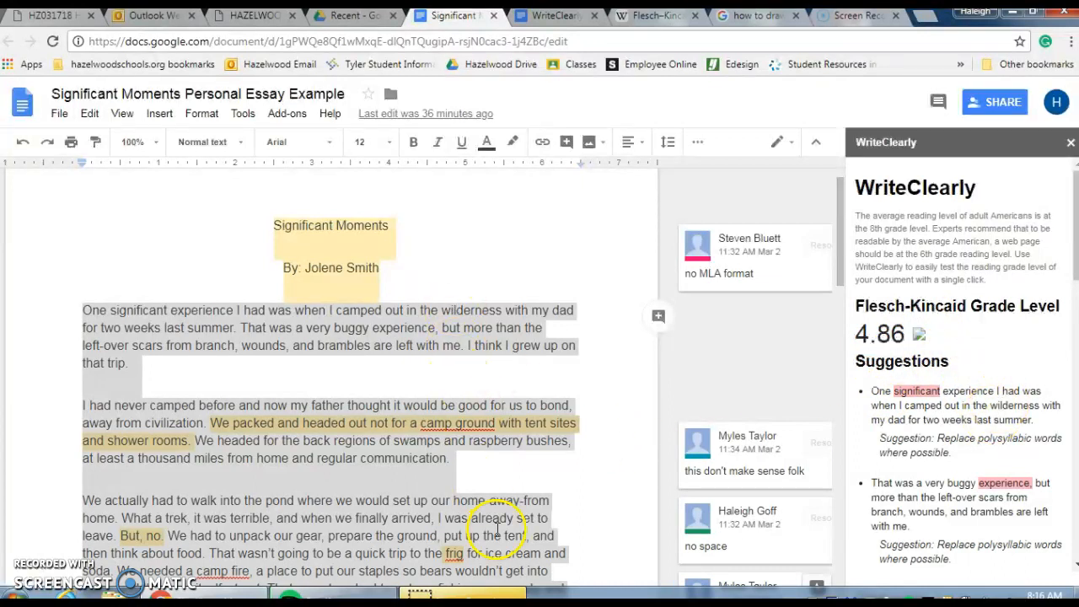
{"action": "left_click", "coordinate": [444, 469]}
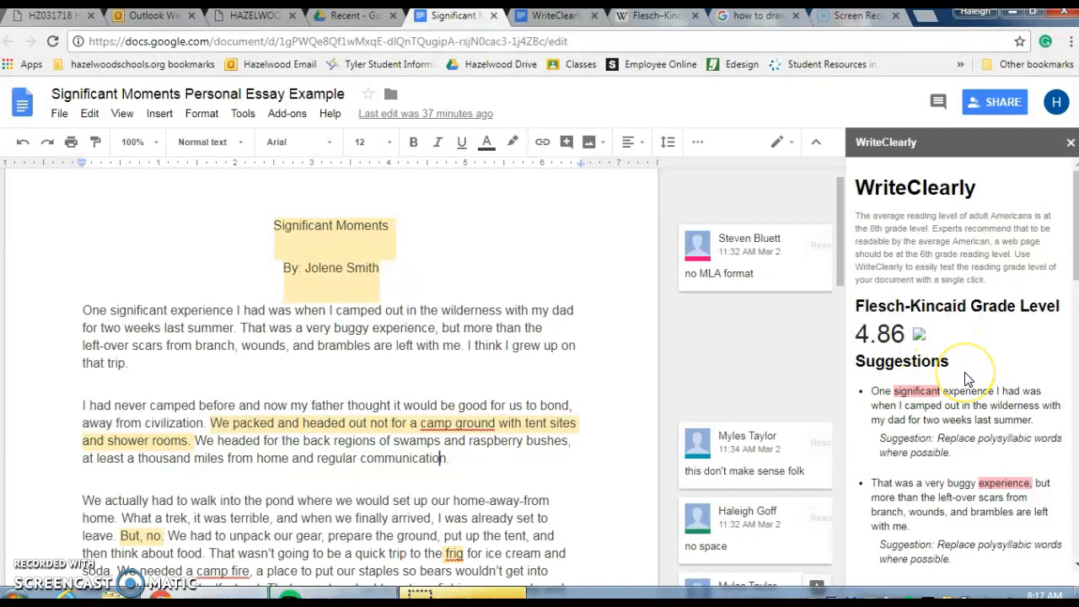
{"action": "scroll", "coordinate": [978, 354], "scroll_direction": "down", "scroll_amount": 1}
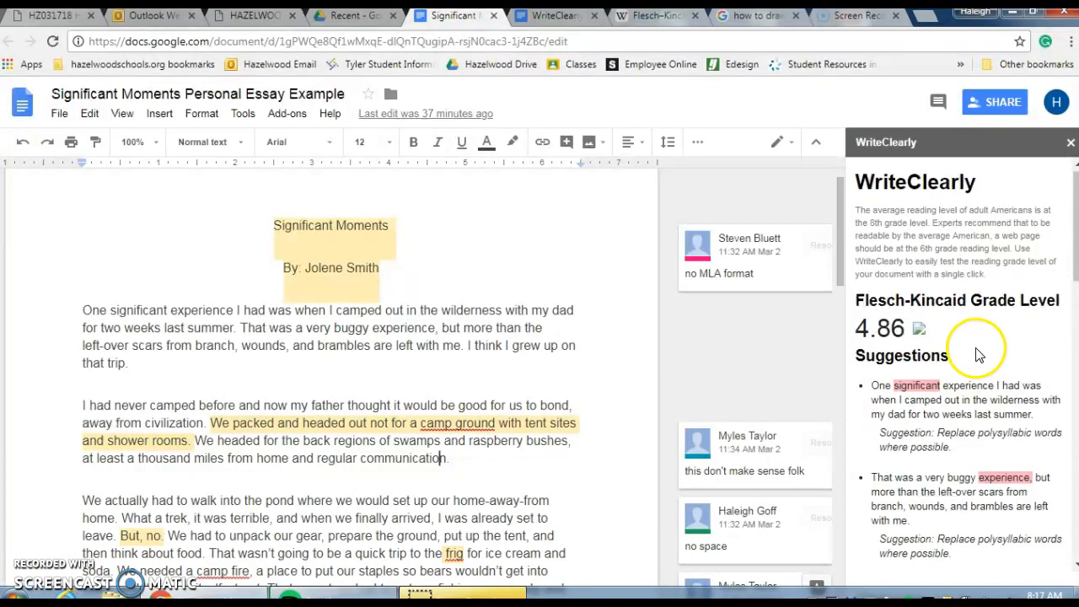
{"action": "scroll", "coordinate": [978, 355], "scroll_direction": "down", "scroll_amount": 1}
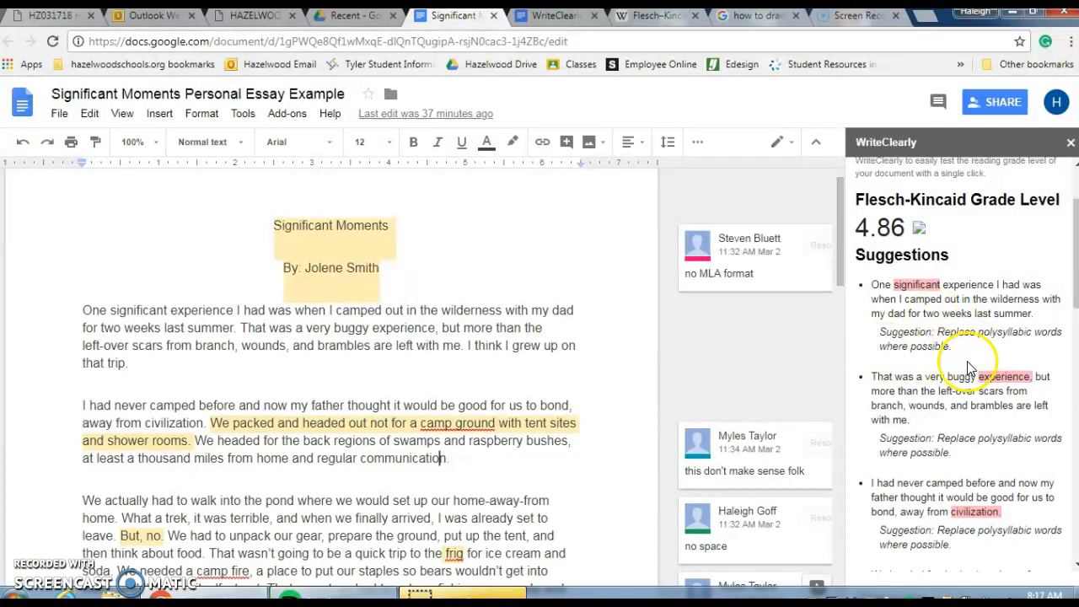
{"action": "scroll", "coordinate": [966, 381], "scroll_direction": "down", "scroll_amount": 4}
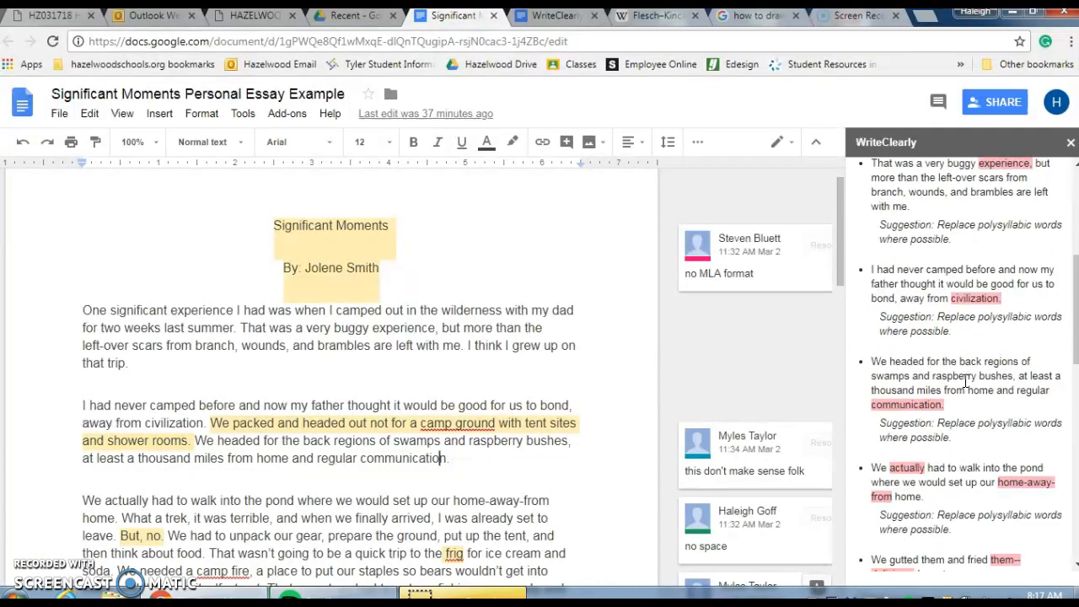
{"action": "scroll", "coordinate": [965, 381], "scroll_direction": "up", "scroll_amount": 5}
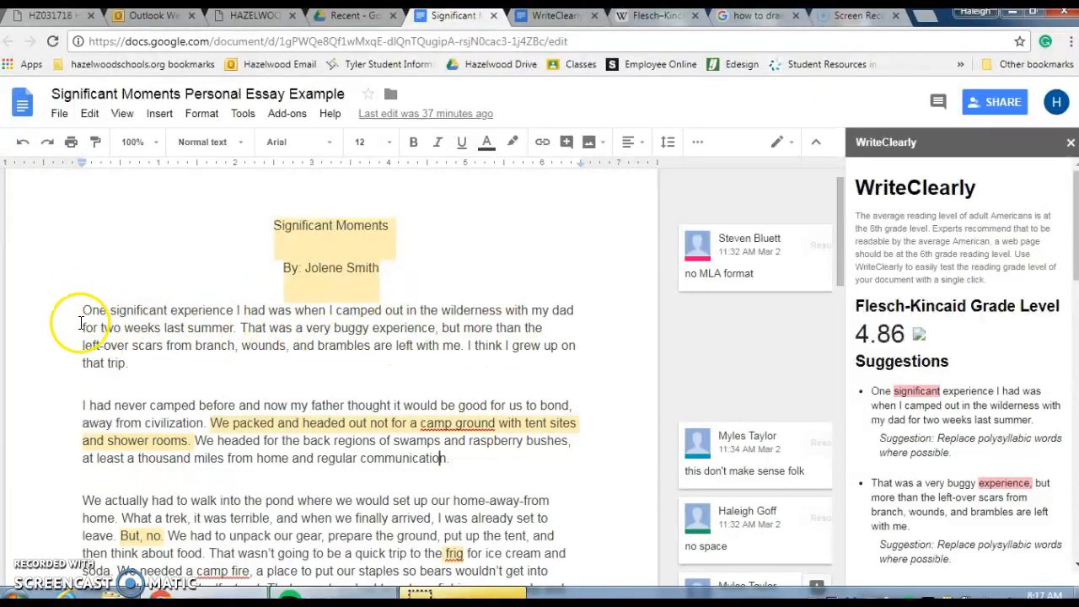
Insert the adjective "scary" before "wilderness" in the first sentence of the opening paragraph.
{"action": "left_click_drag", "start_coordinate": [83, 311], "coordinate": [140, 368]}
{"action": "left_click", "coordinate": [198, 375]}
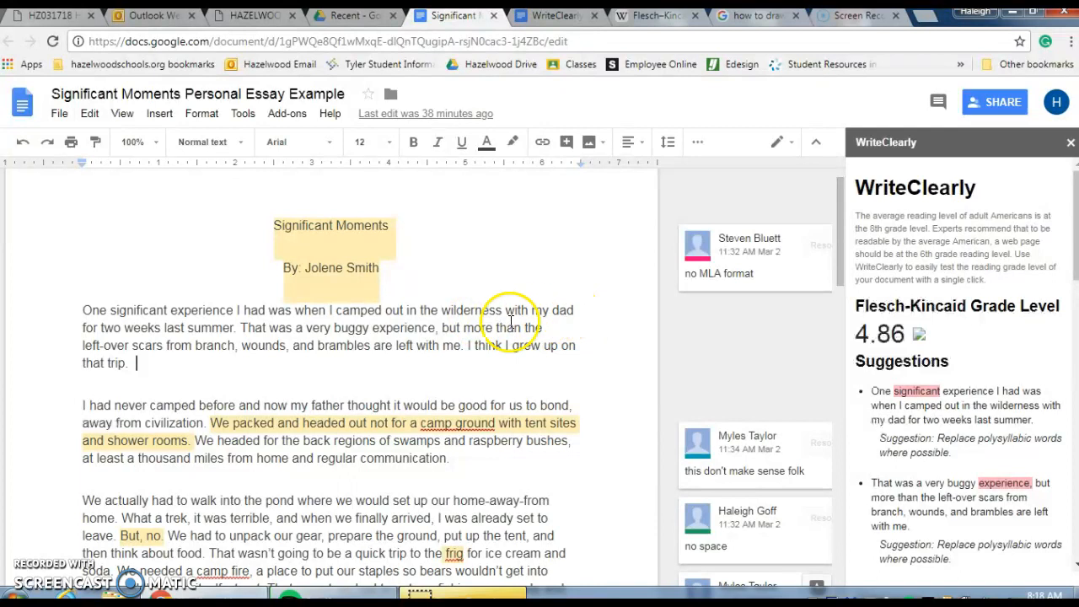
{"action": "left_click", "coordinate": [442, 310]}
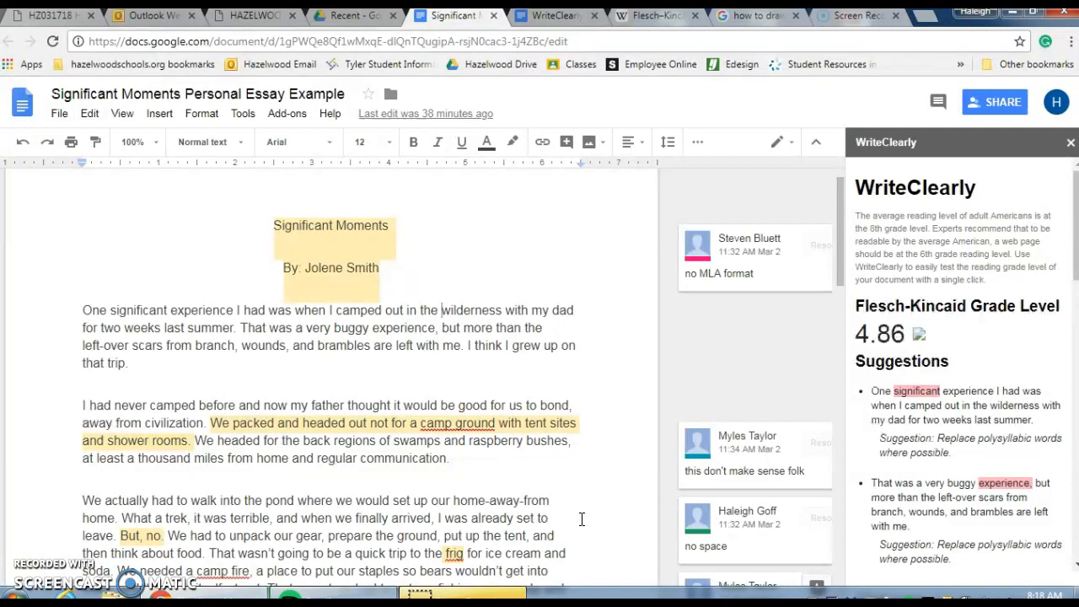
{"action": "type", "text": "scary"}
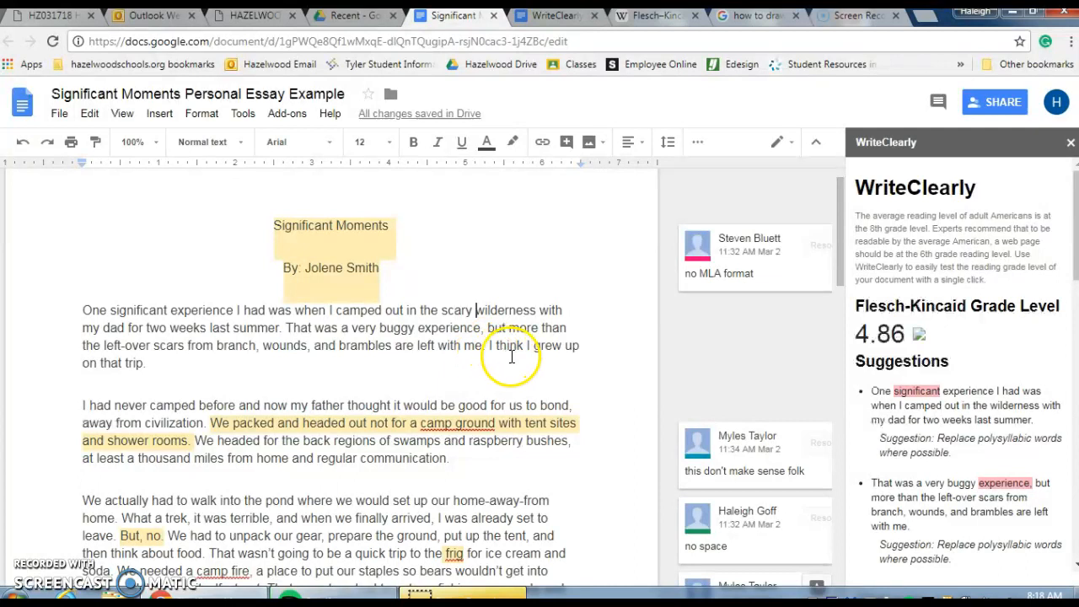
Expand the opening paragraph's list of scar causes to read "sharp branches, deep wounds, and thorny brambles".
{"action": "left_click", "coordinate": [218, 346]}
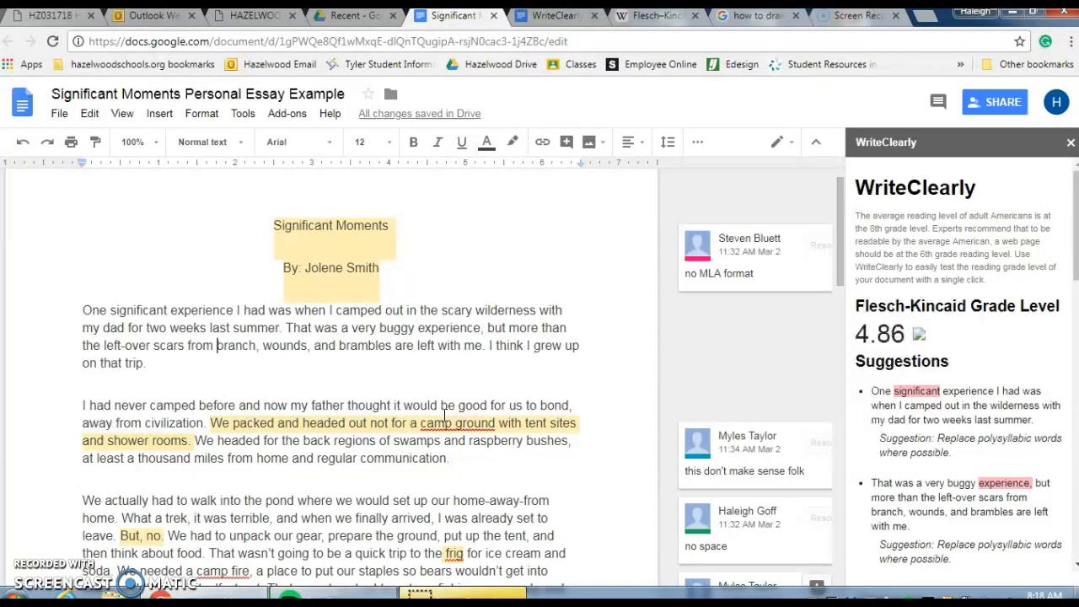
{"action": "type", "text": "sharp"}
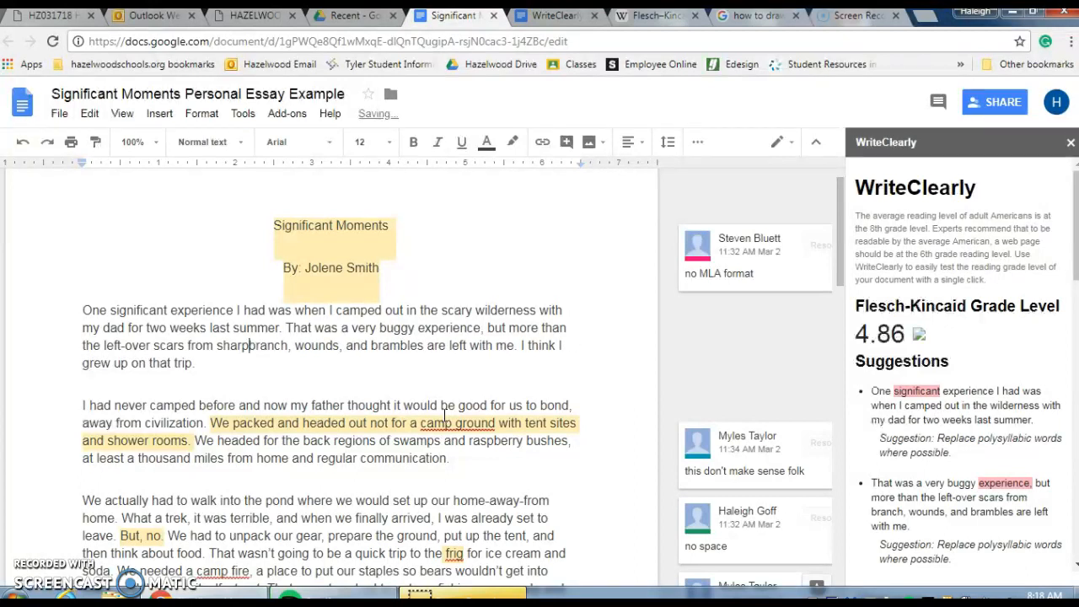
{"action": "type", "text": " branch"}
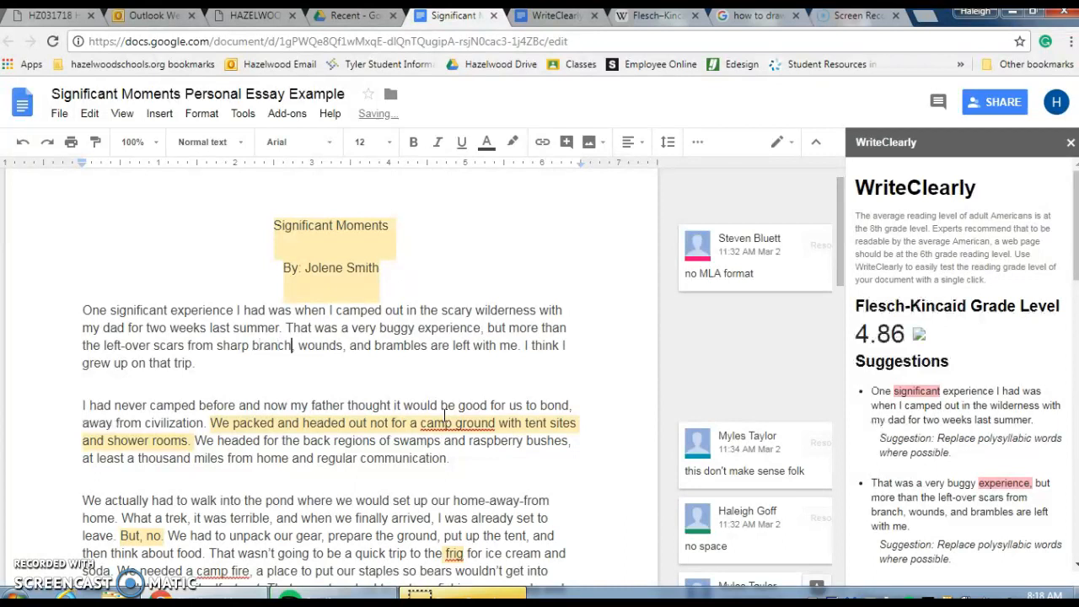
{"action": "type", "text": "es, "}
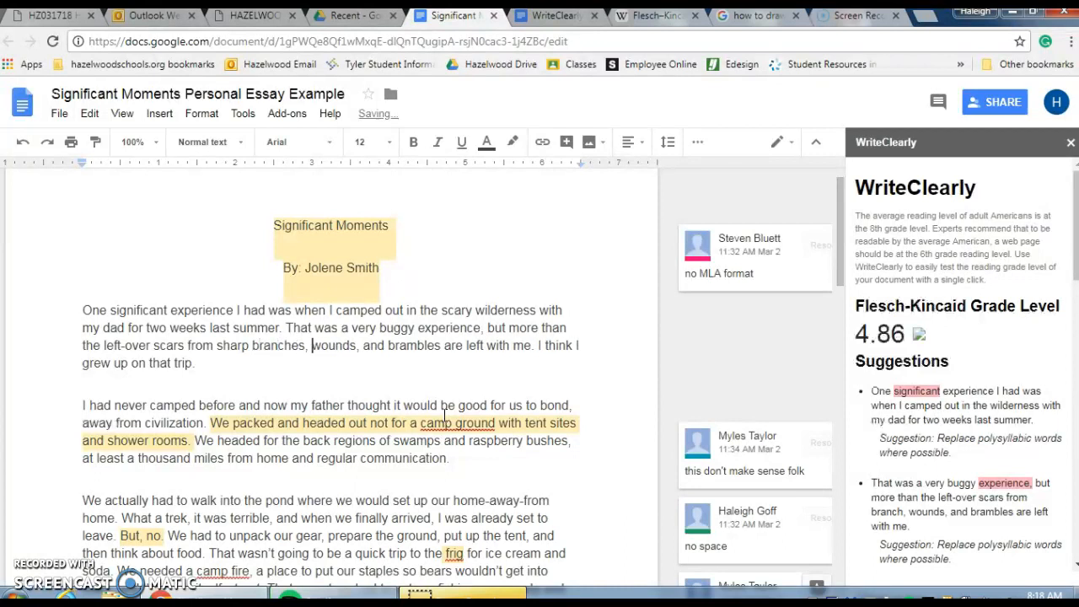
{"action": "type", "text": "deep"}
{"action": "key", "text": "Right"}
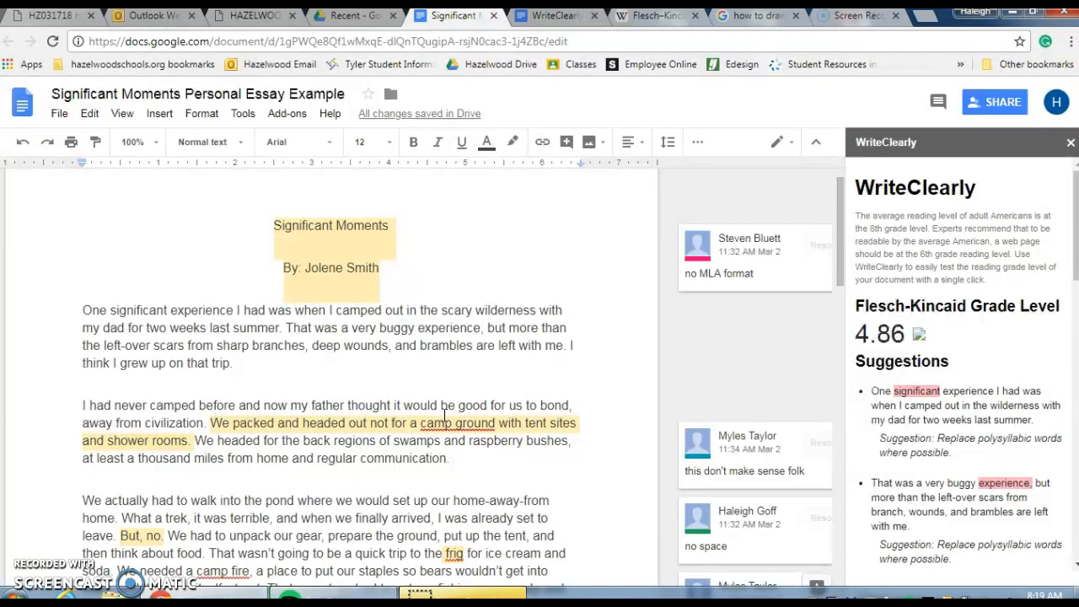
{"action": "type", "text": "th"}
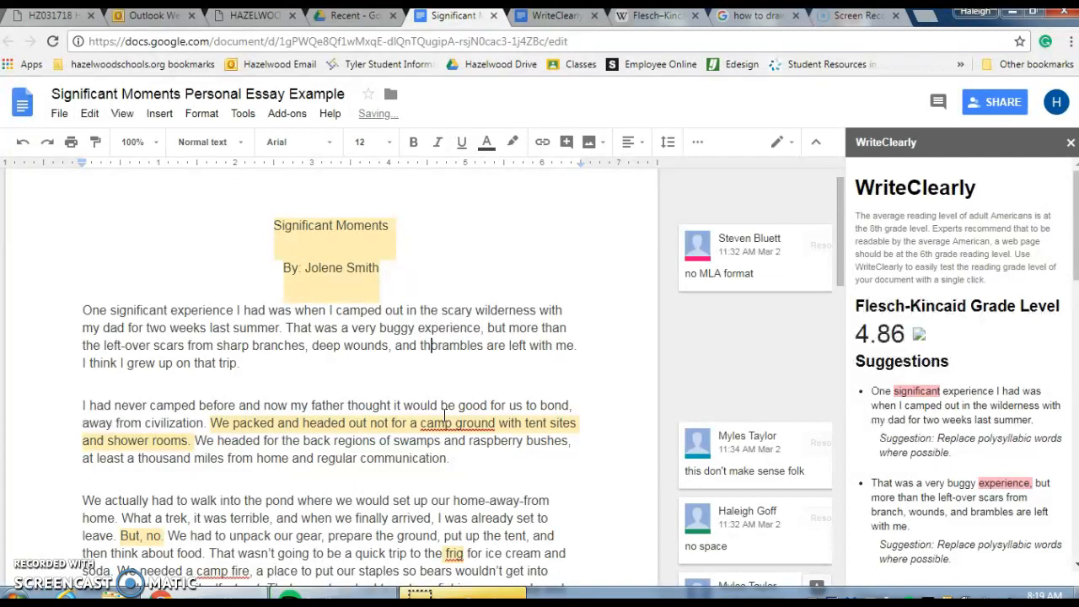
{"action": "type", "text": "orny"}
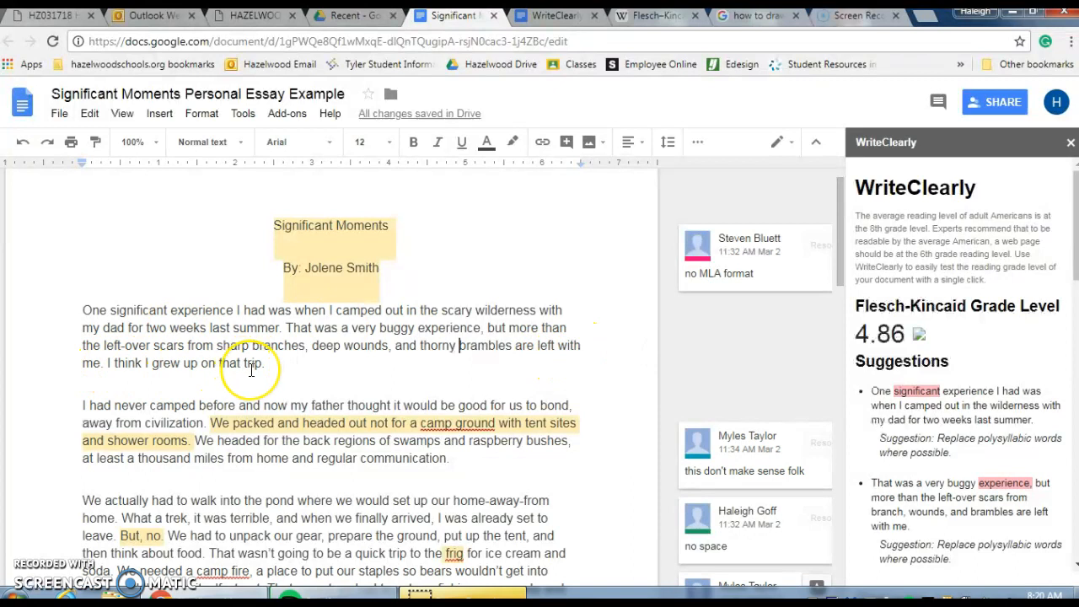
Replace the word "trip" with "adventure" at the end of the opening paragraph, keeping the closing period.
{"action": "left_click_drag", "start_coordinate": [245, 364], "coordinate": [263, 367]}
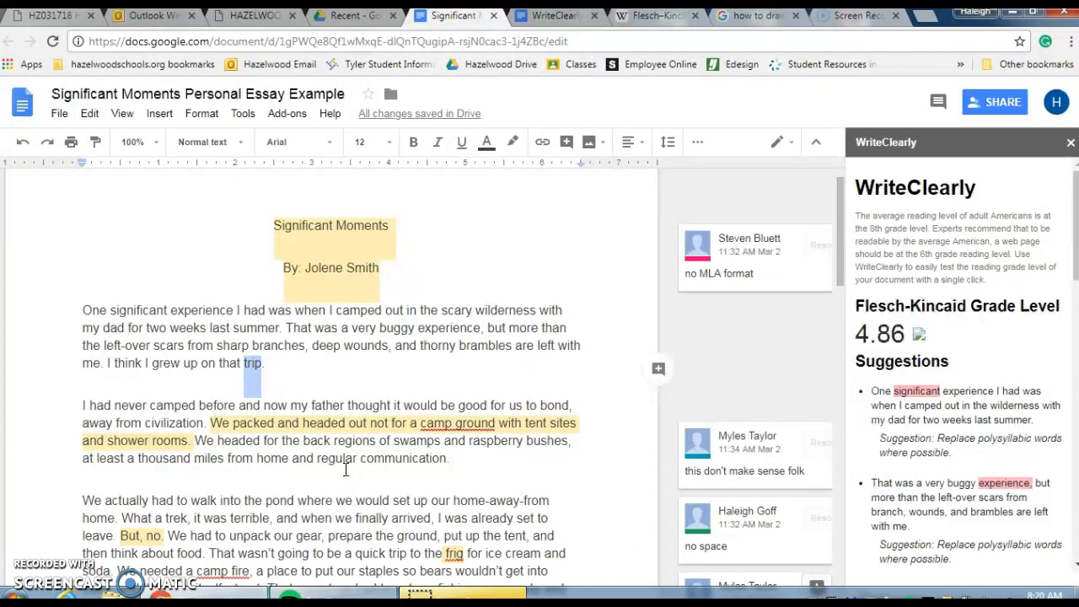
{"action": "type", "text": "adven"}
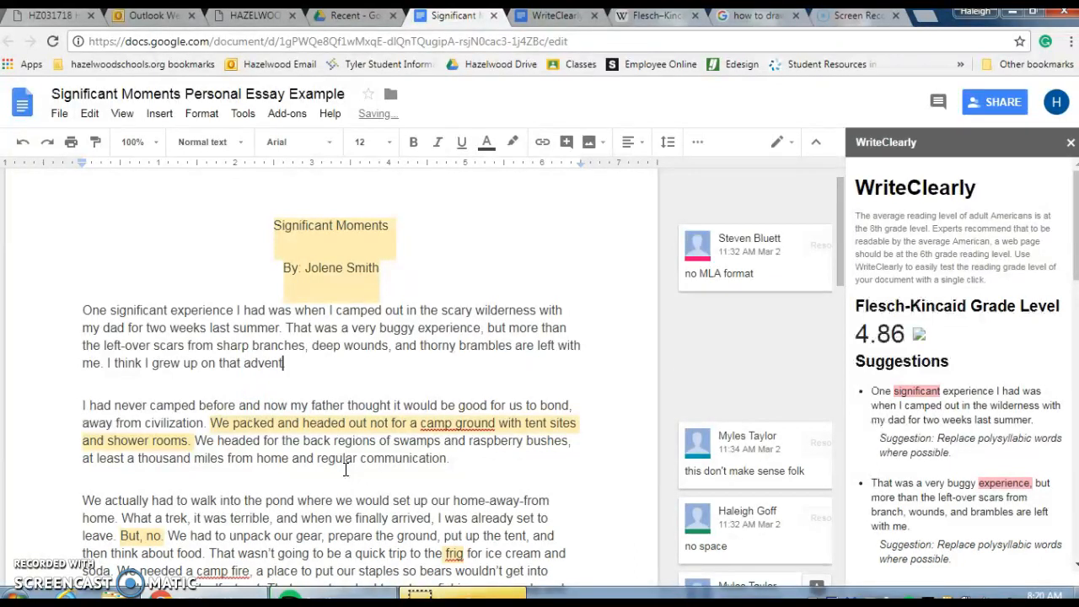
{"action": "type", "text": "ture"}
{"action": "left_click", "coordinate": [327, 360]}
{"action": "type", "text": "."}
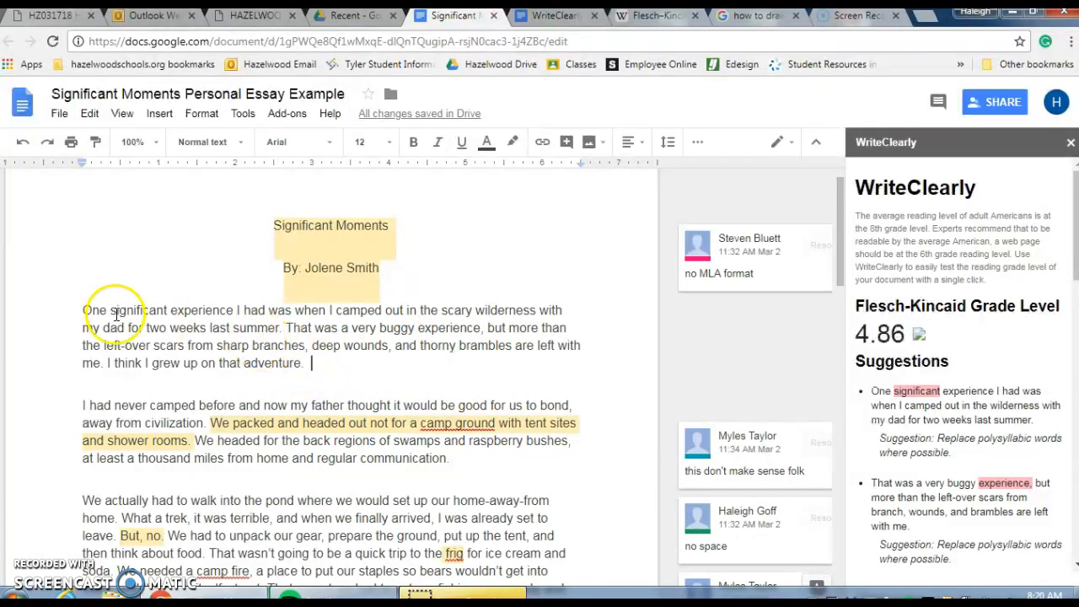
Select the revised essay body again, re-evaluate it with WriteClearly, and check the updated Flesch-Kincaid grade level.
{"action": "left_click", "coordinate": [86, 311]}
{"action": "left_click_drag", "start_coordinate": [85, 310], "coordinate": [396, 579]}
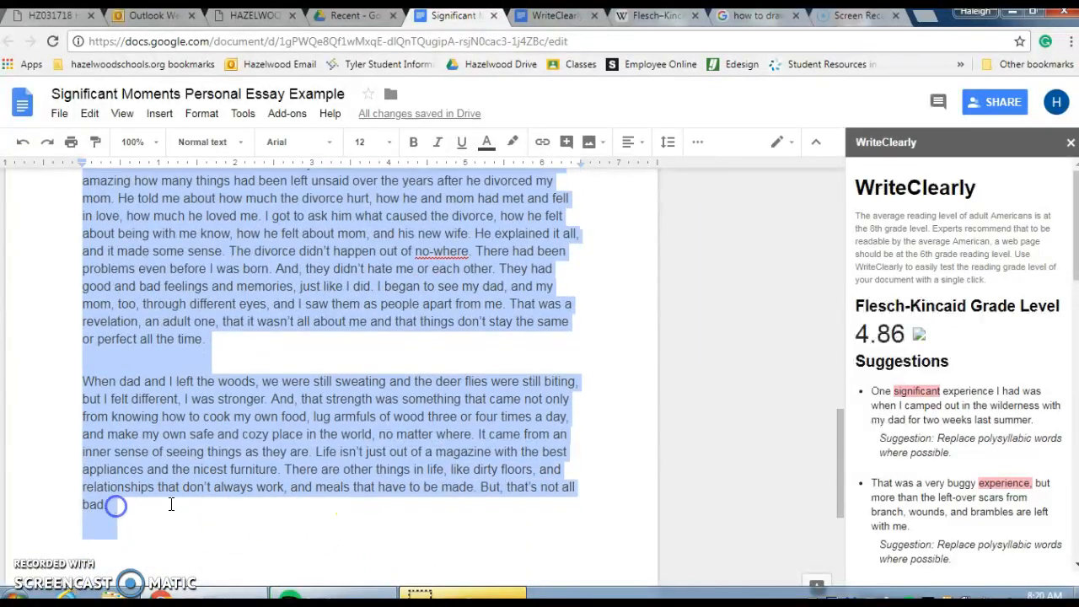
{"action": "left_click_drag", "start_coordinate": [1076, 270], "coordinate": [1027, 581]}
{"action": "left_click", "coordinate": [880, 555]}
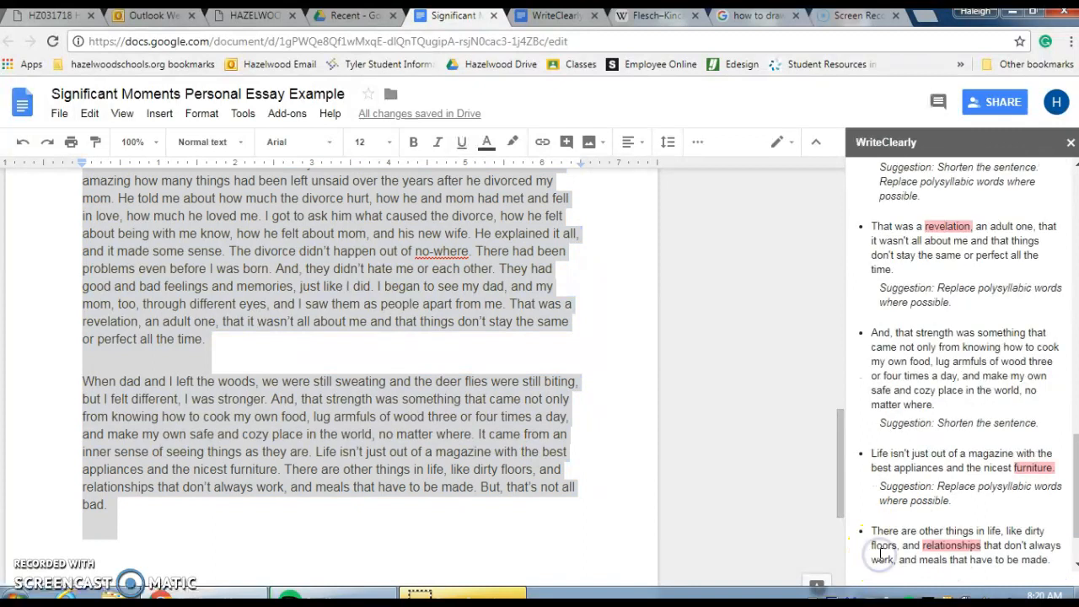
{"action": "scroll", "coordinate": [935, 396], "scroll_direction": "up", "scroll_amount": 15}
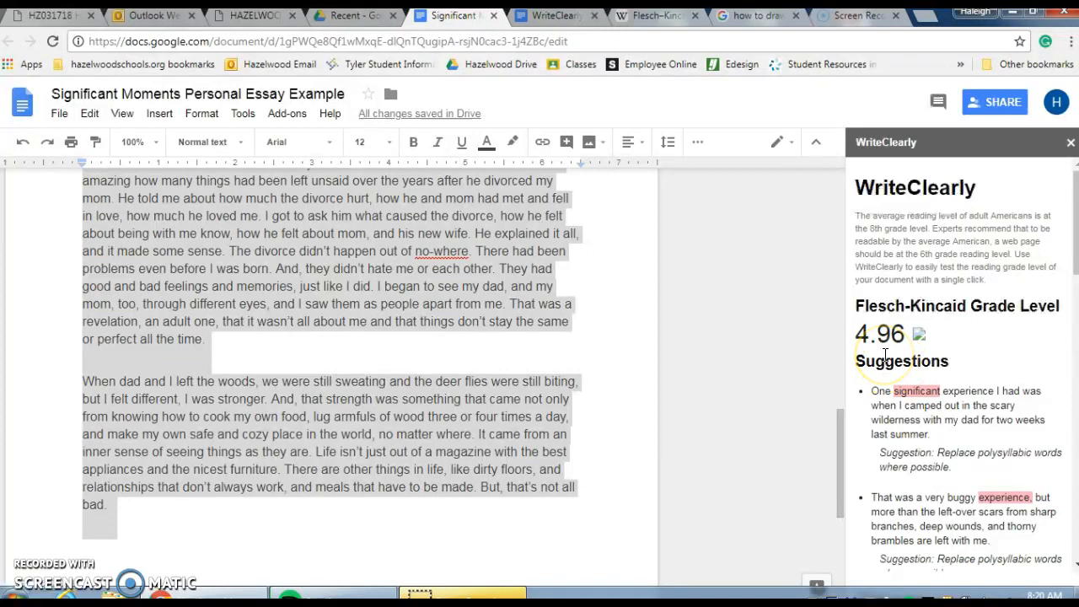
{"action": "left_click", "coordinate": [597, 419]}
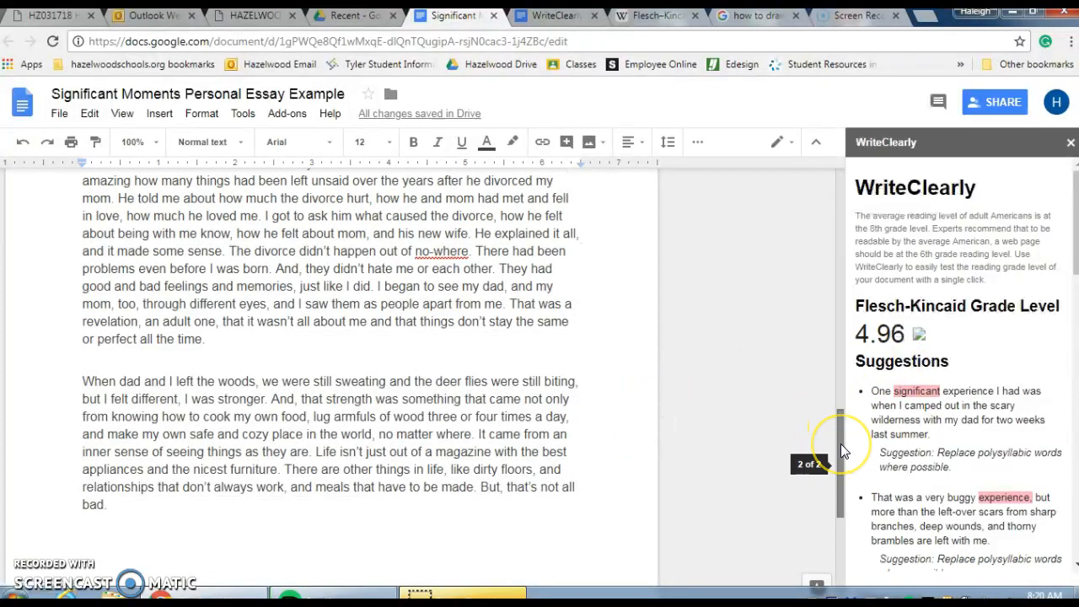
{"action": "left_click_drag", "start_coordinate": [841, 444], "coordinate": [834, 288]}
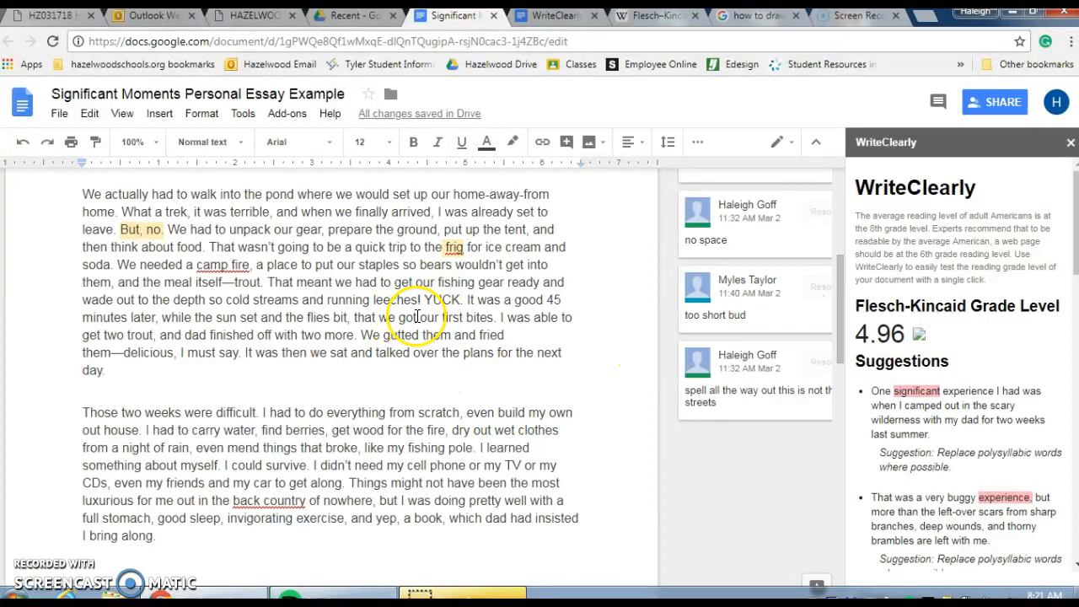
{"action": "left_click_drag", "start_coordinate": [839, 318], "coordinate": [850, 226]}
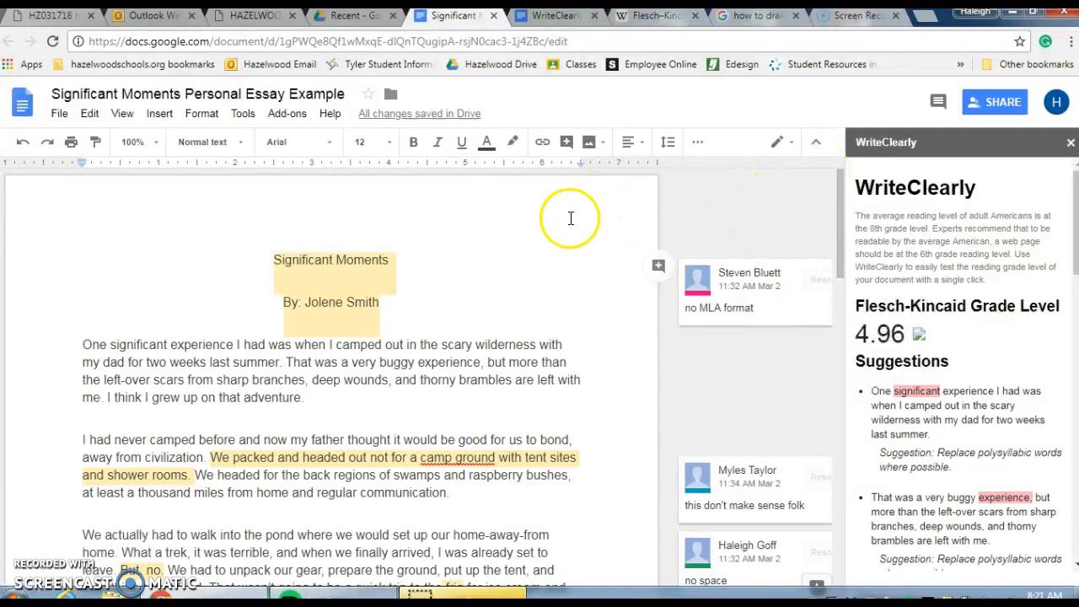
{"action": "left_click", "coordinate": [467, 188]}
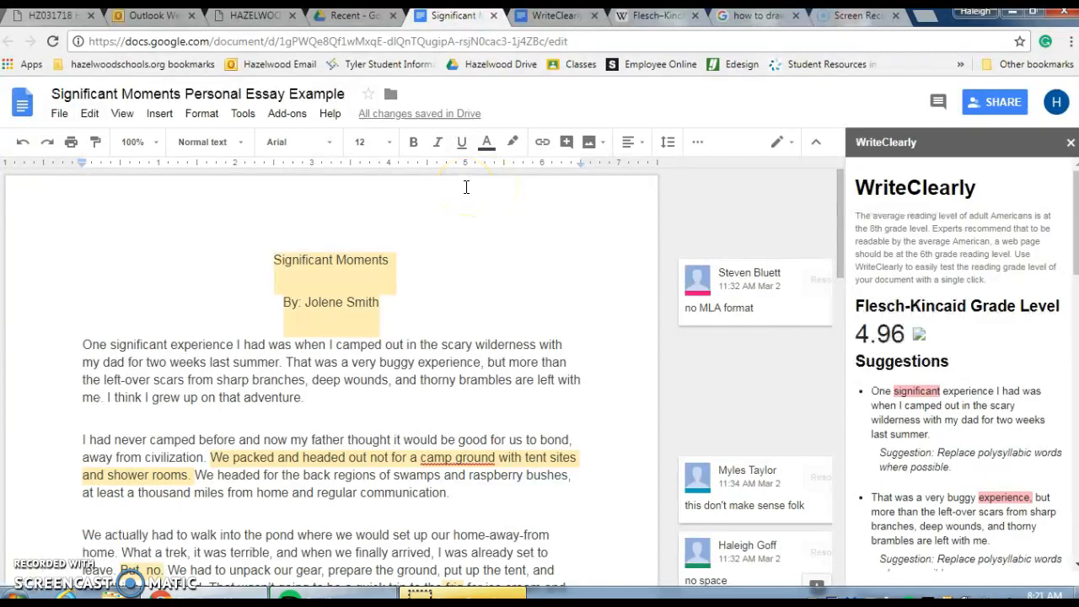